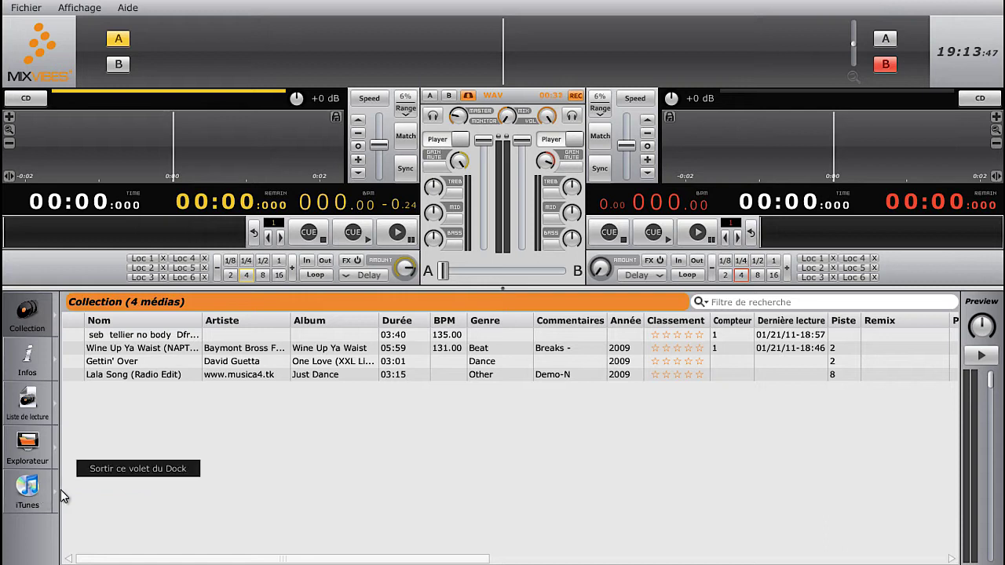
- Show the iTunes library pane (37 media) beside the 4-track Collection list
click(56, 494)
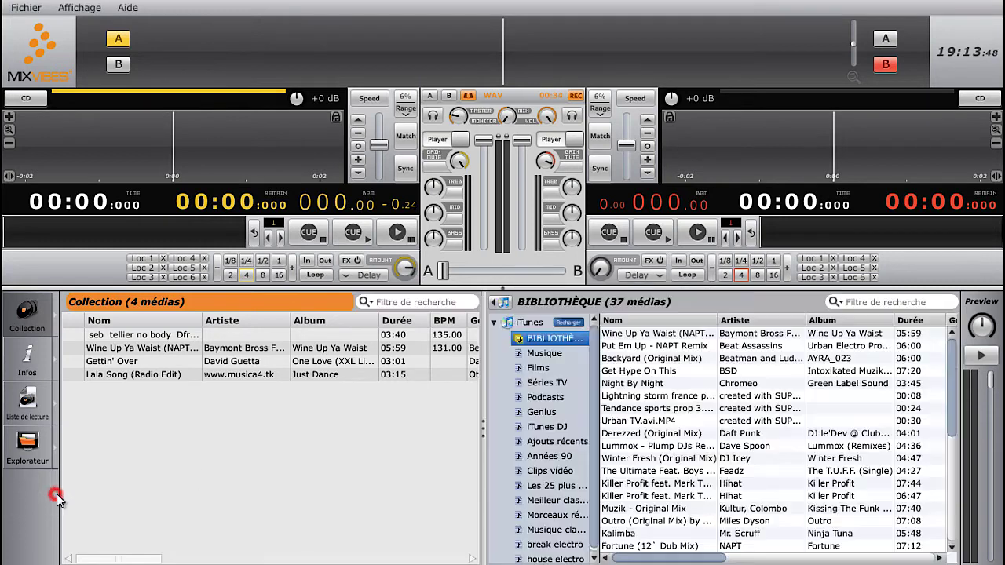
- Copy Put Em Up, Backyard, Night By Night and Lummox from iTunes into the Collection (8 media)
click(637, 346)
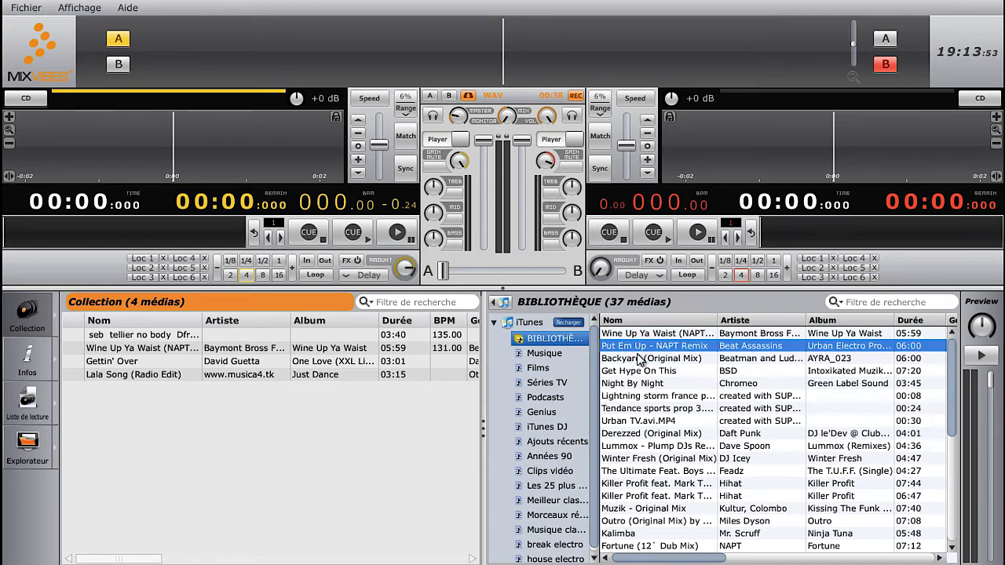
shift+click(640, 358)
ctrl+click(632, 385)
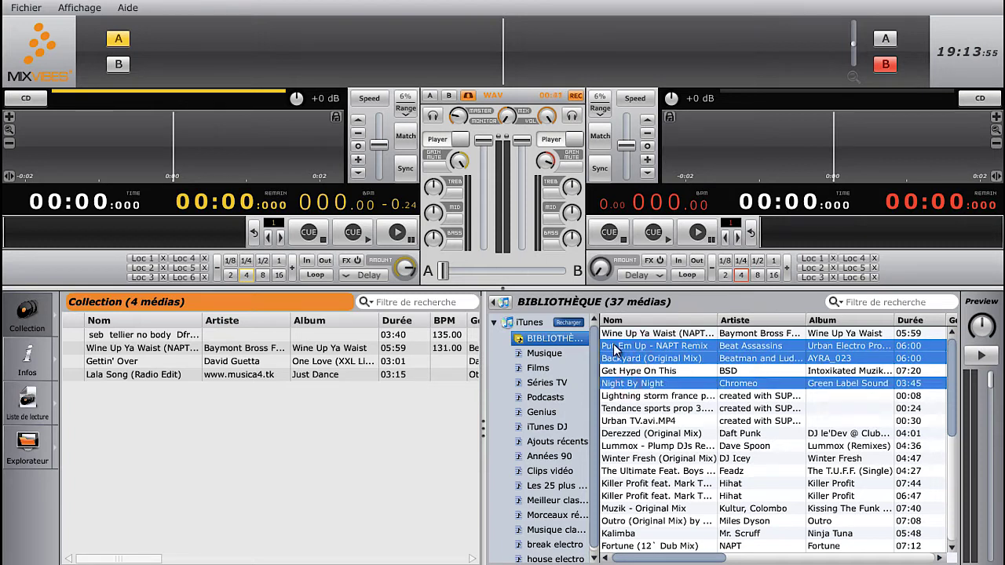
drag(615, 346, 295, 426)
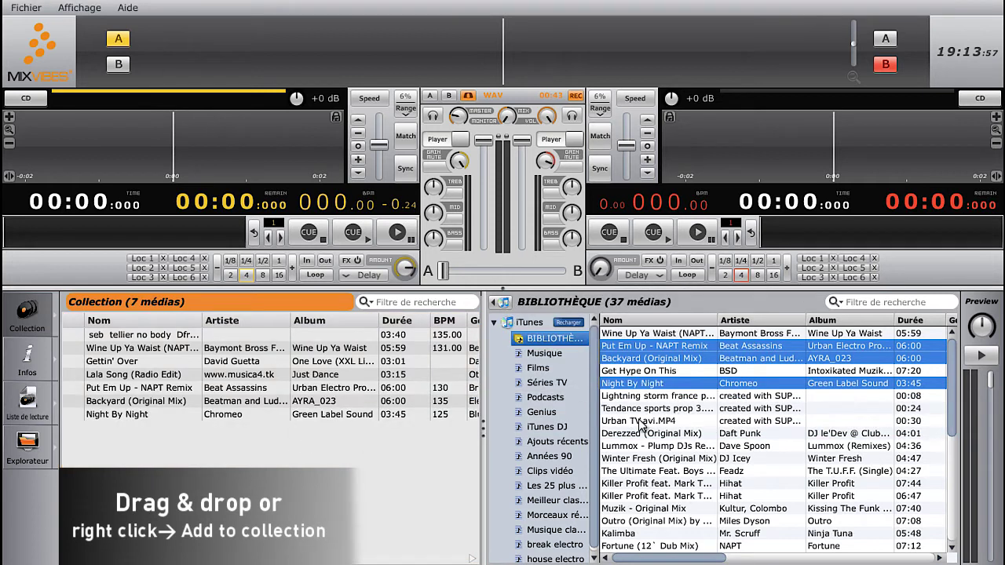
drag(646, 446, 347, 454)
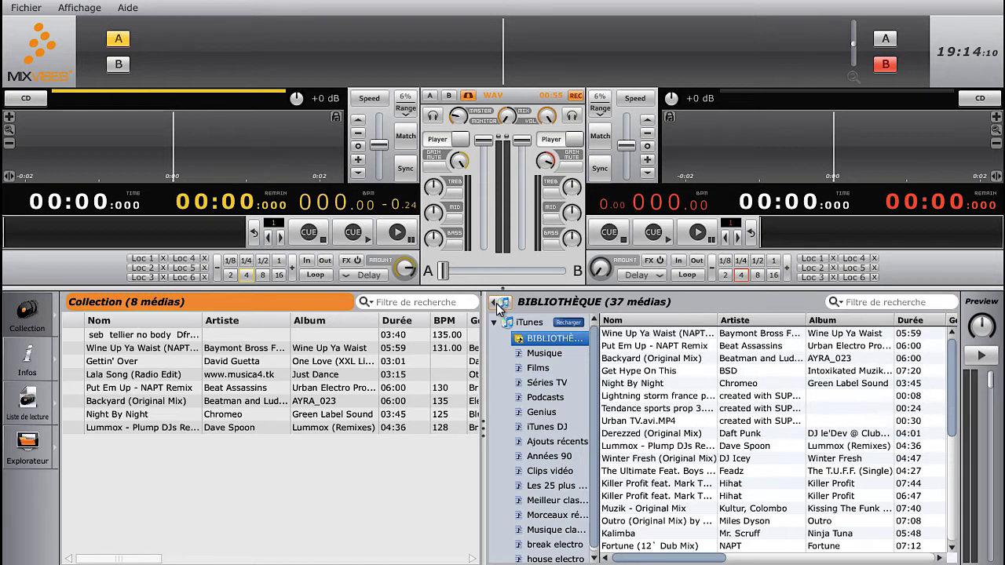
- Close the iTunes pane and point the Explorateur file browser at drive E:
click(497, 303)
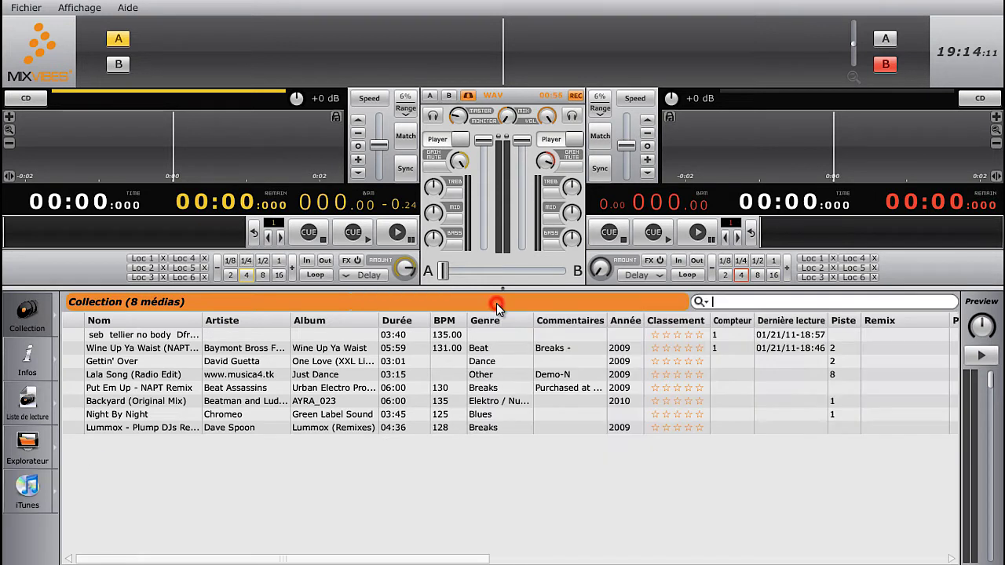
click(54, 455)
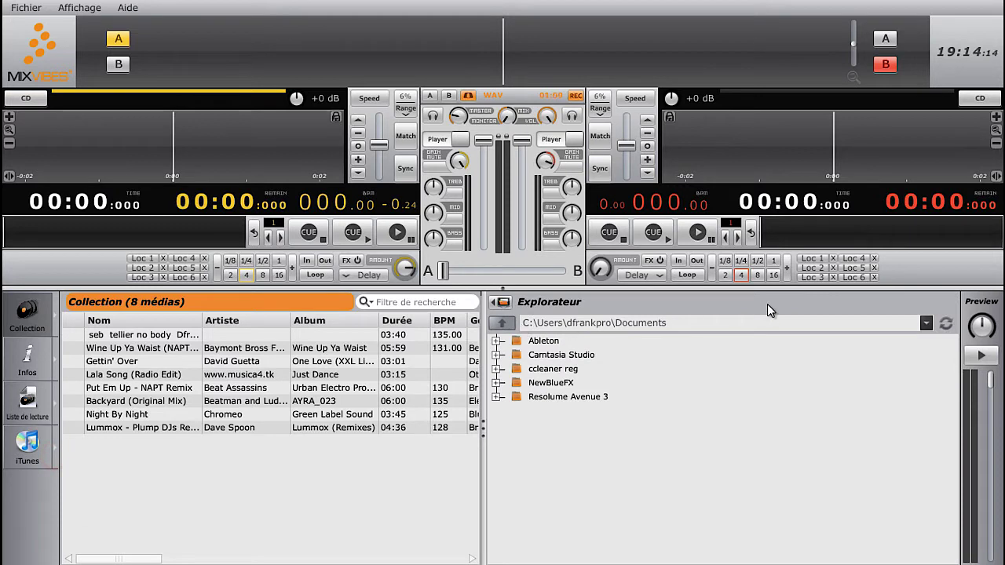
click(928, 324)
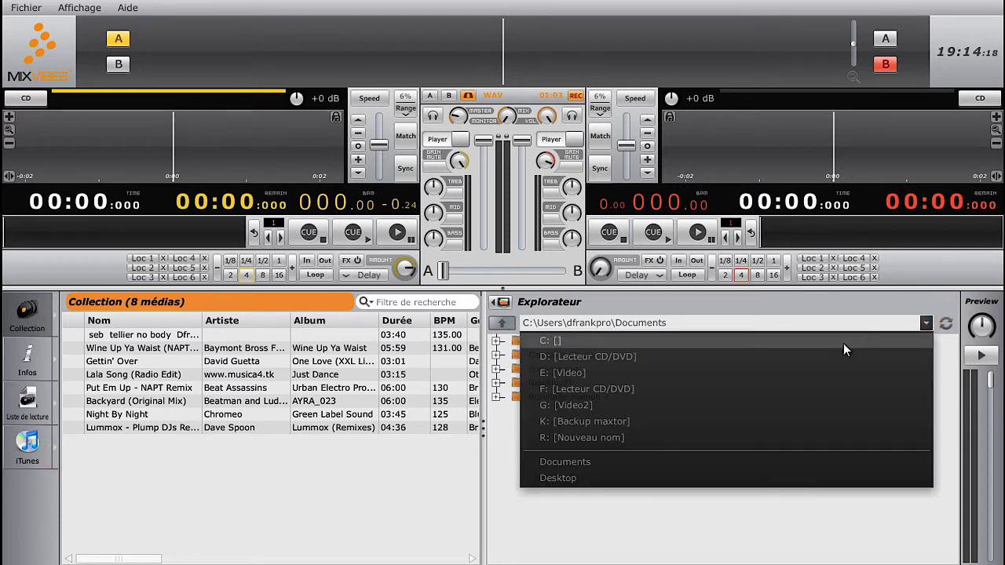
click(815, 372)
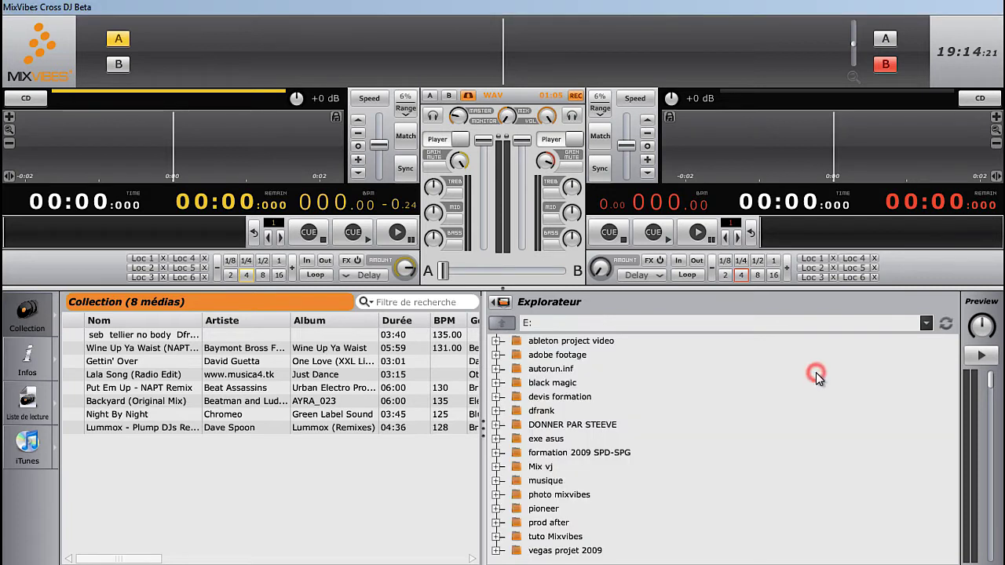
- Add Octave One's Blackwater mp3 from the musique folder to the Collection (9 media)
click(496, 481)
scroll(564, 487, down, 10)
scroll(564, 486, down, 5)
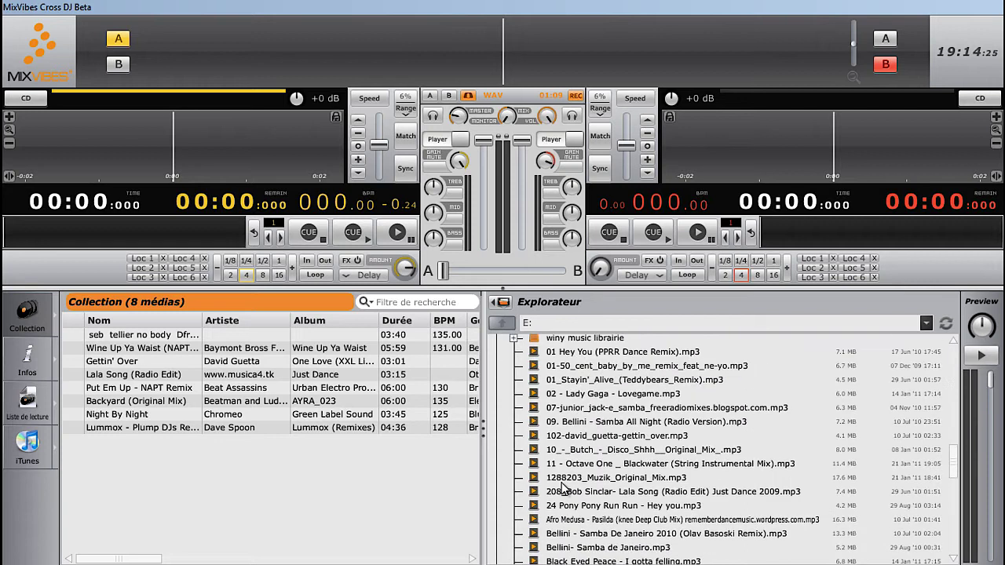
click(582, 507)
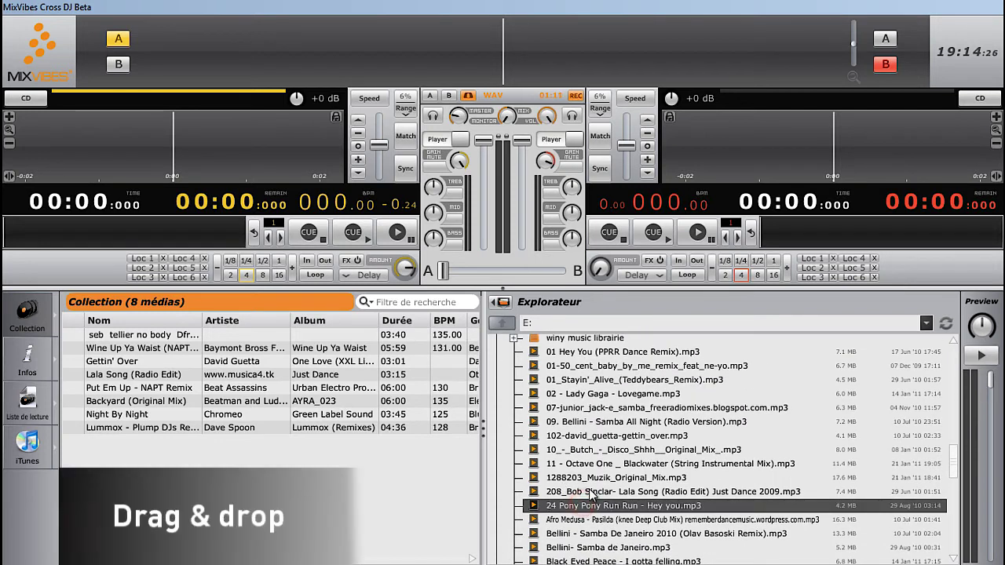
click(589, 493)
drag(590, 493, 388, 487)
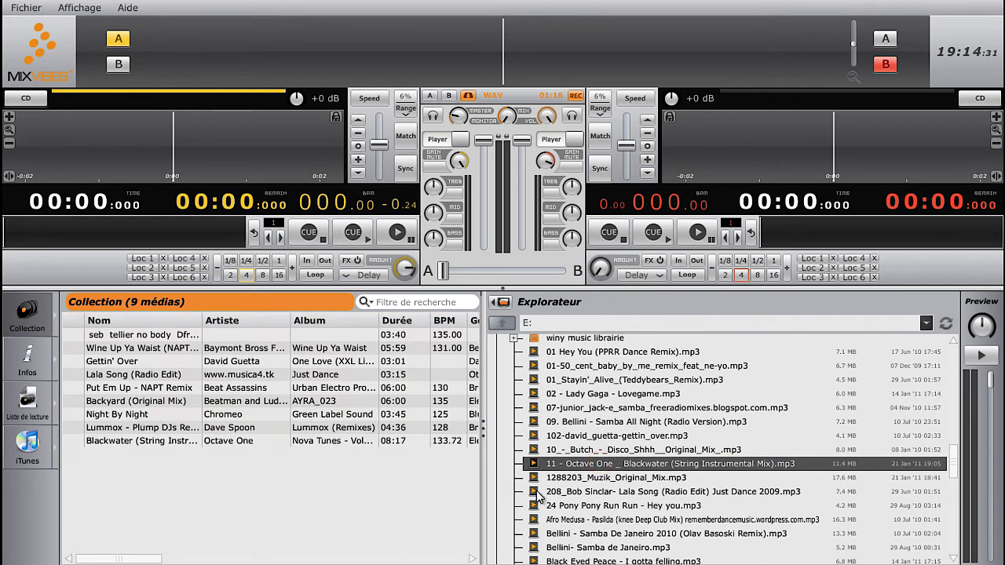
- Close the explorer pane and run Peak et BPM analysis on Backyard, Lummox and Blackwater
click(503, 303)
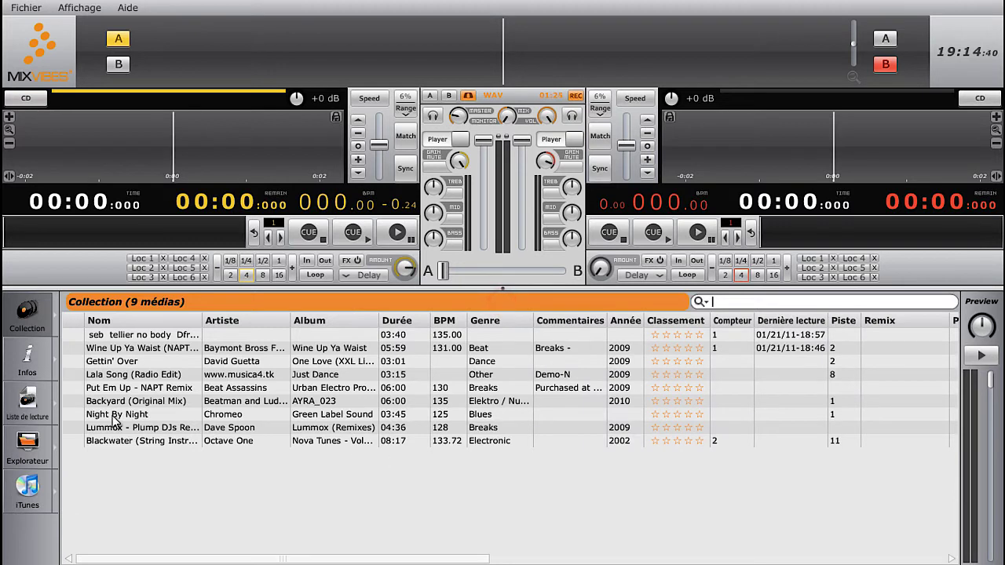
click(139, 429)
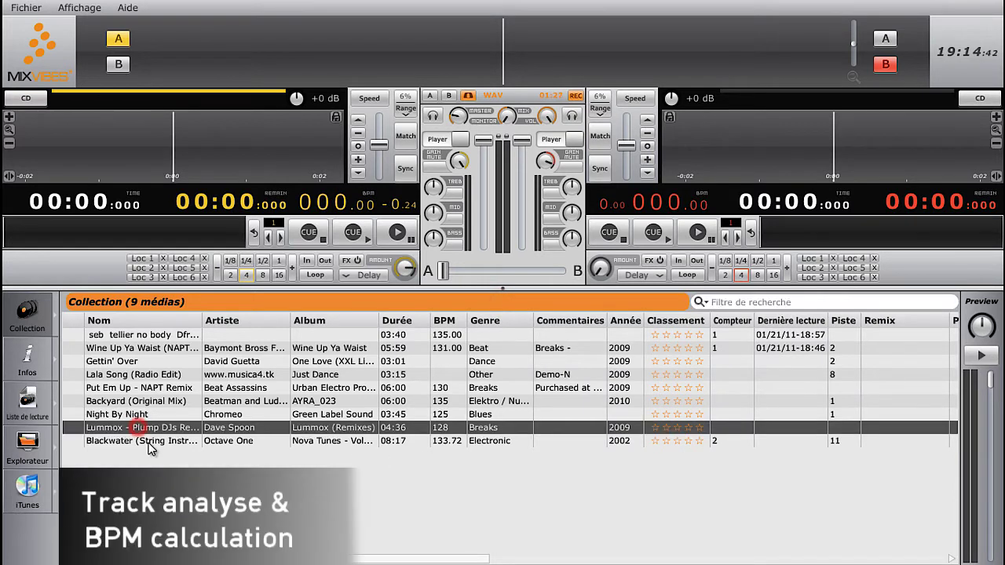
ctrl+click(141, 441)
ctrl+click(150, 401)
right_click(150, 402)
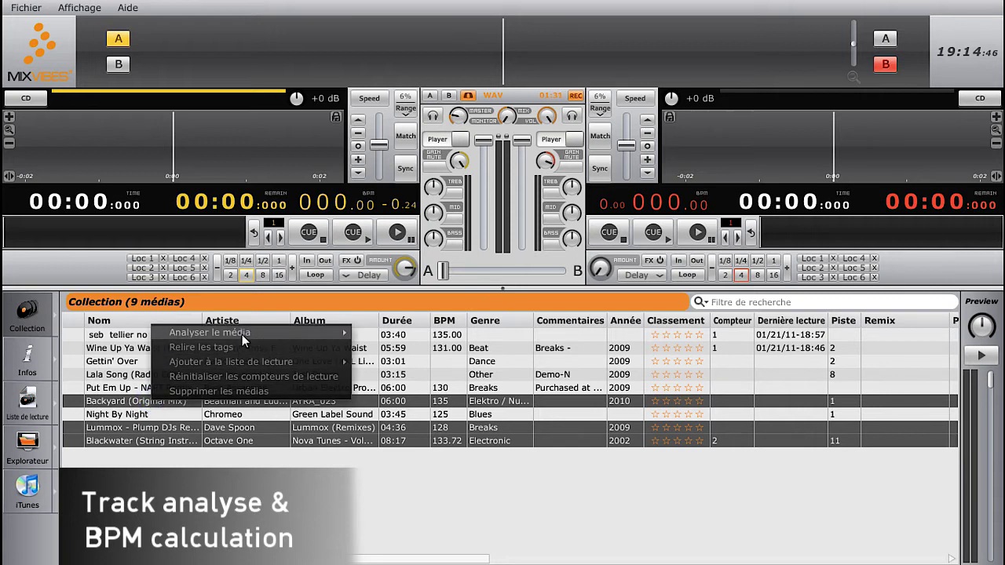
mouse_move(241, 334)
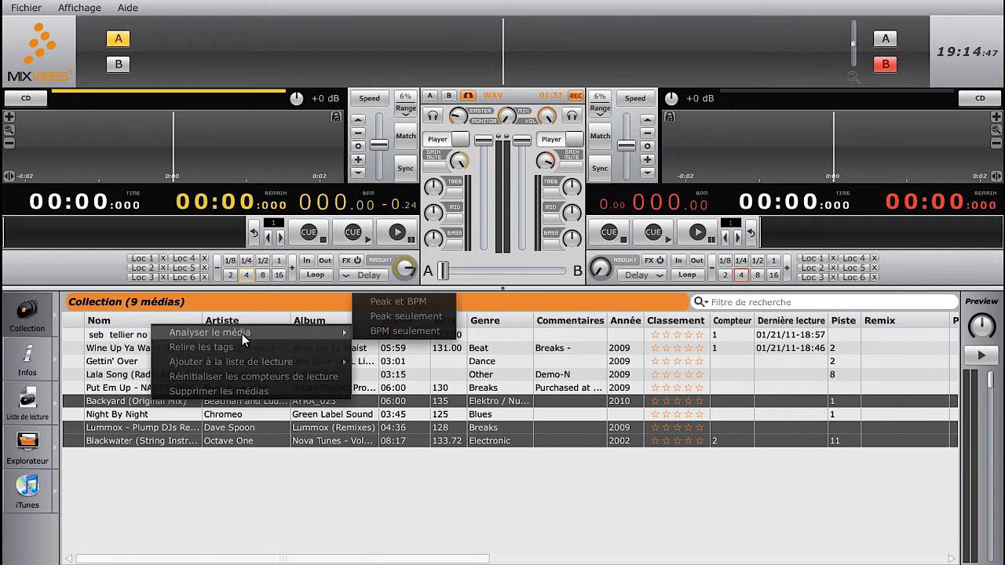
click(389, 303)
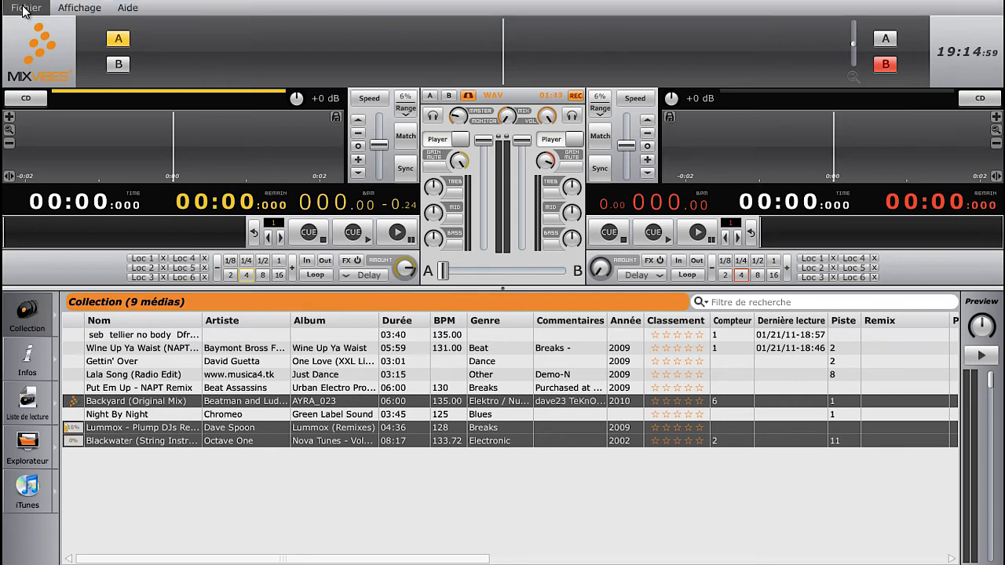
click(25, 8)
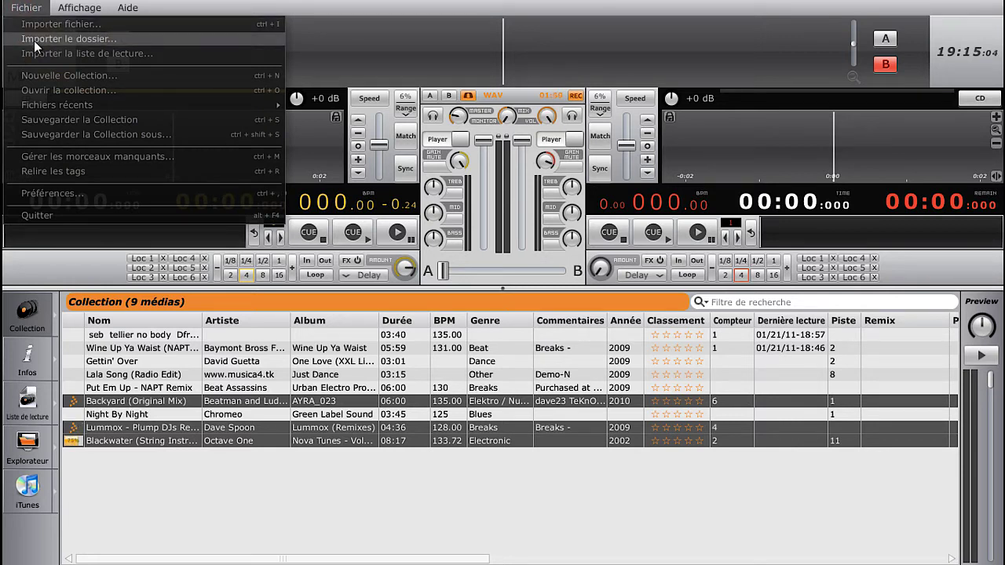
click(110, 531)
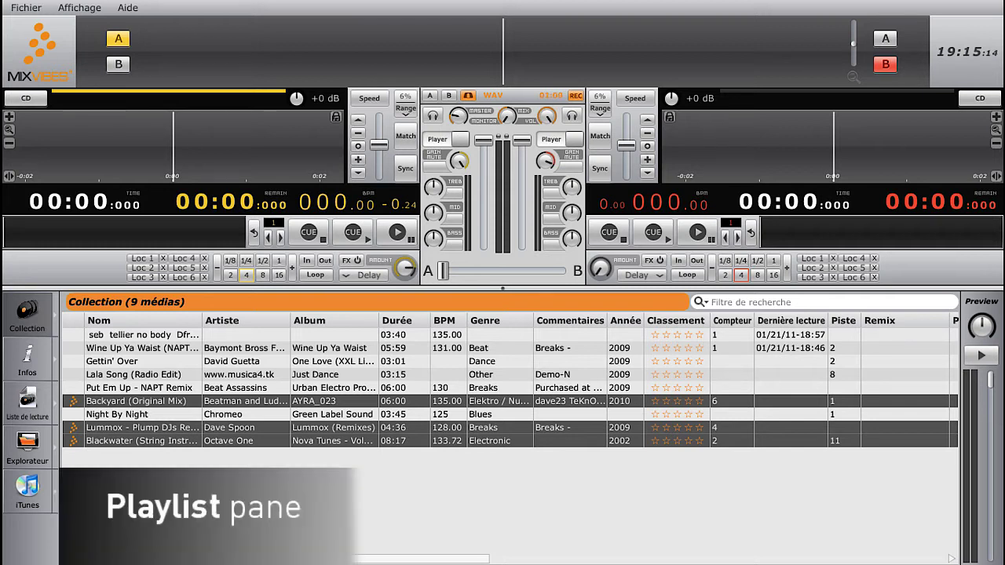
- Fill the Liste de lecture with Backyard, Lummox, Blackwater and Put Em Up
click(55, 395)
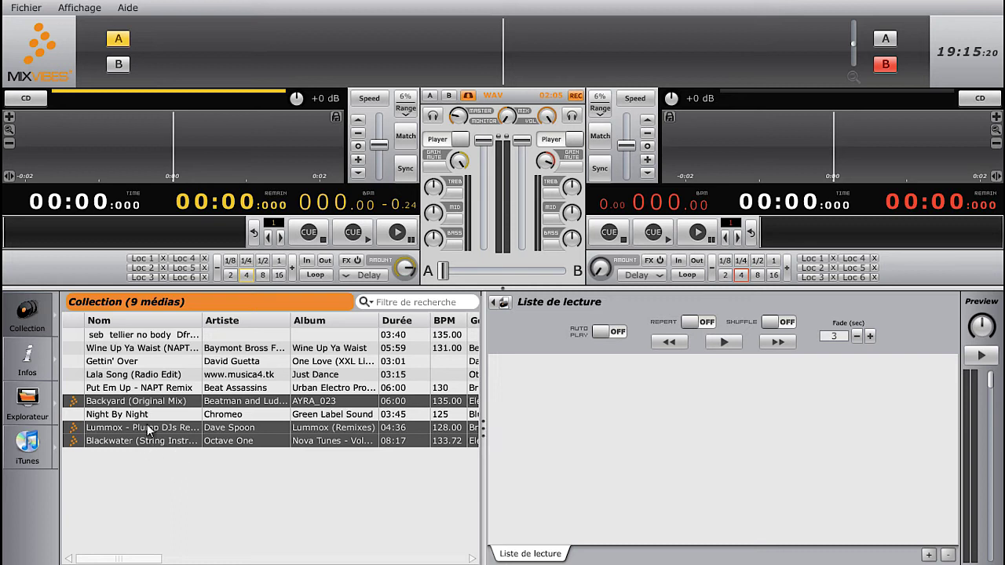
drag(137, 408, 574, 409)
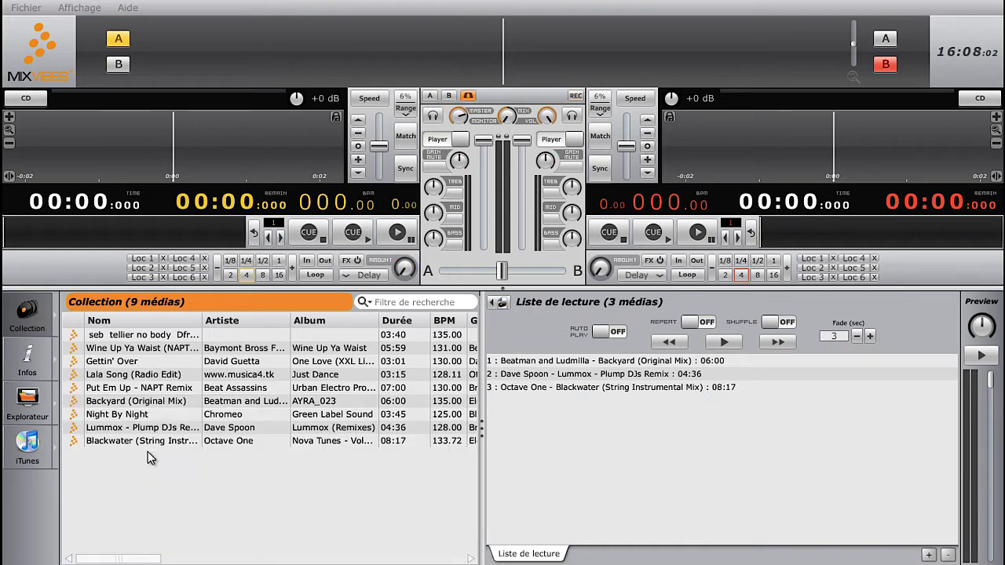
right_click(135, 388)
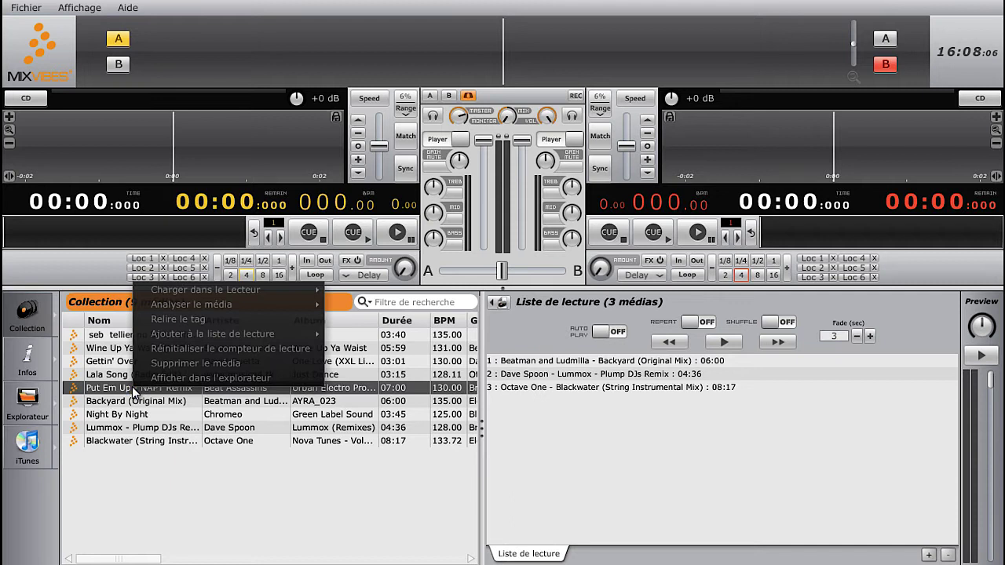
mouse_move(184, 336)
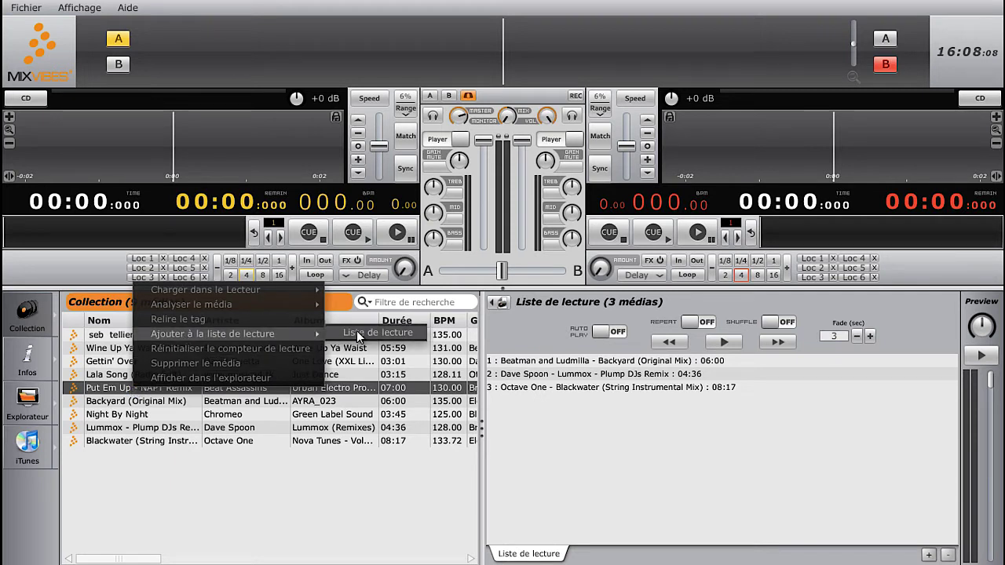
click(422, 333)
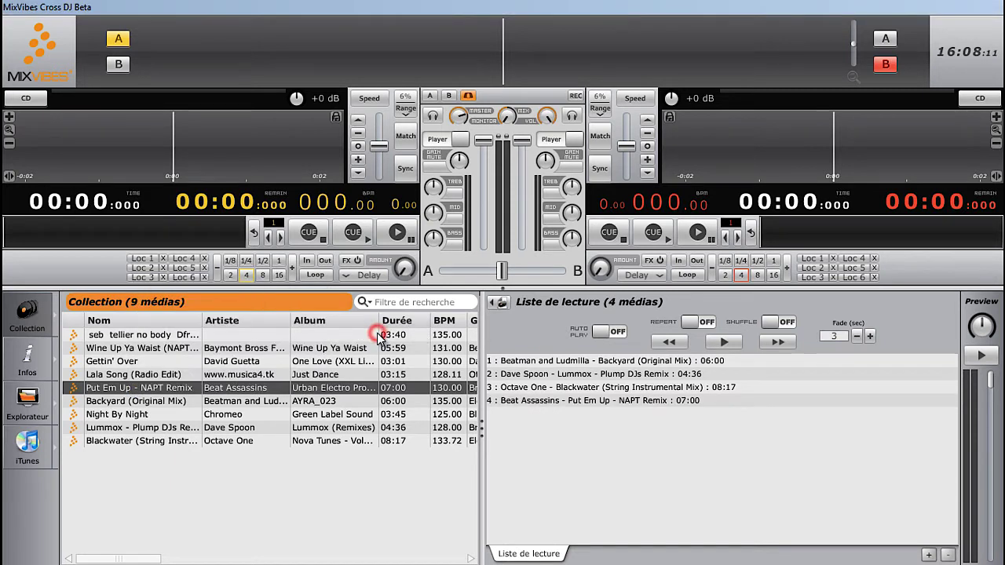
- Remove Put Em Up from the playlist with Supprimer le média, leaving 3 media
click(532, 400)
right_click(532, 401)
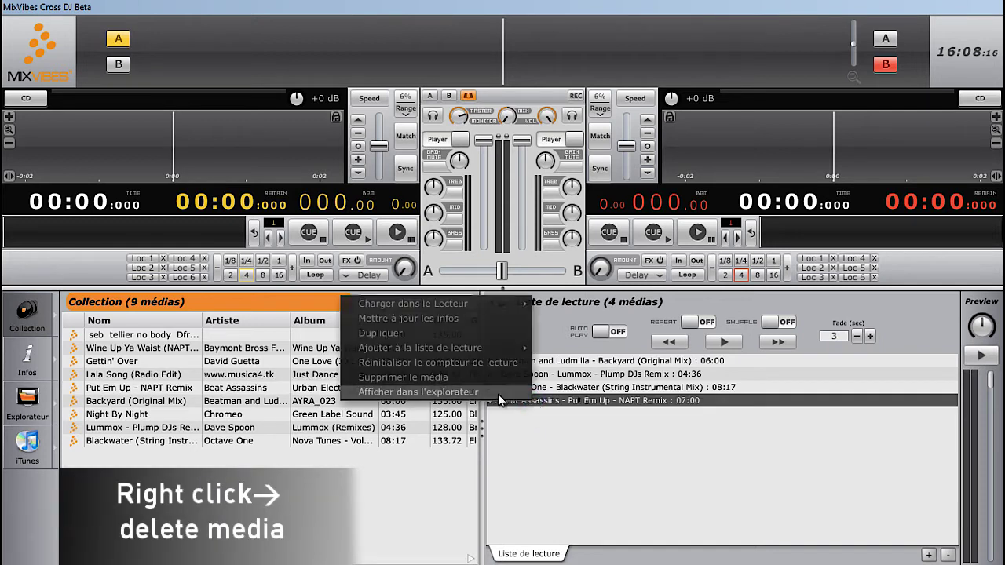
click(457, 375)
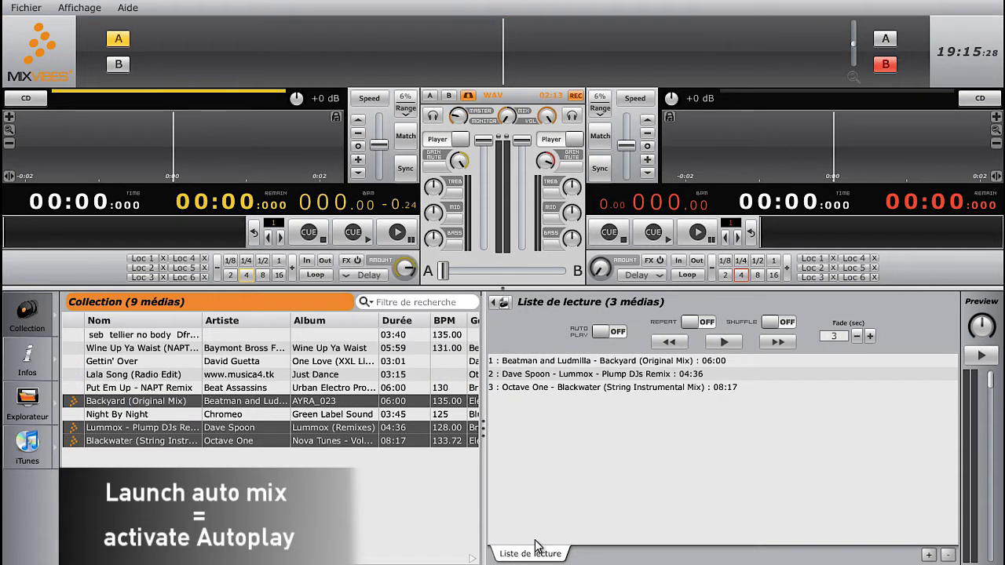
- Turn Auto Play on, play the playlist so Backyard runs on deck A, then pause at 00:19
click(601, 332)
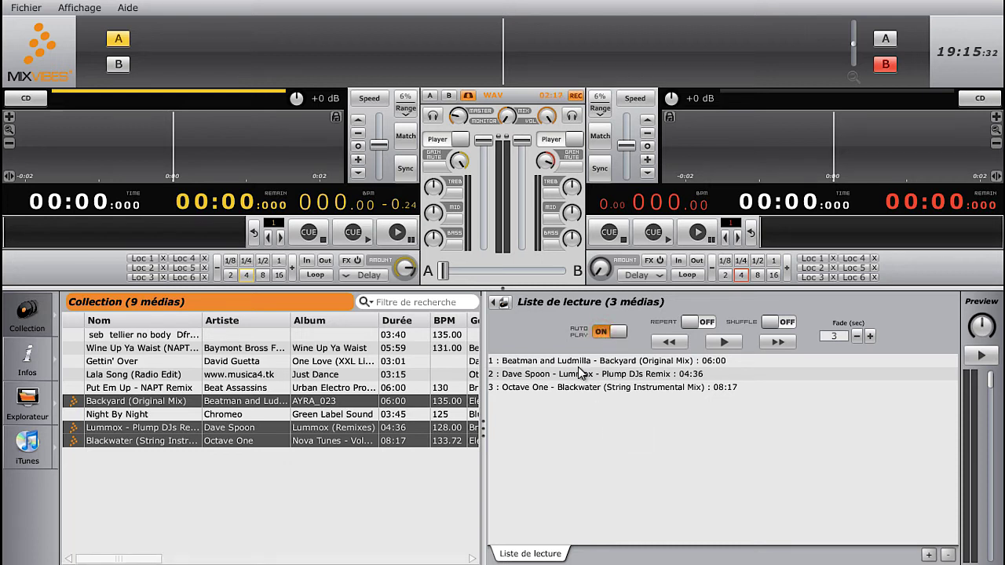
click(726, 344)
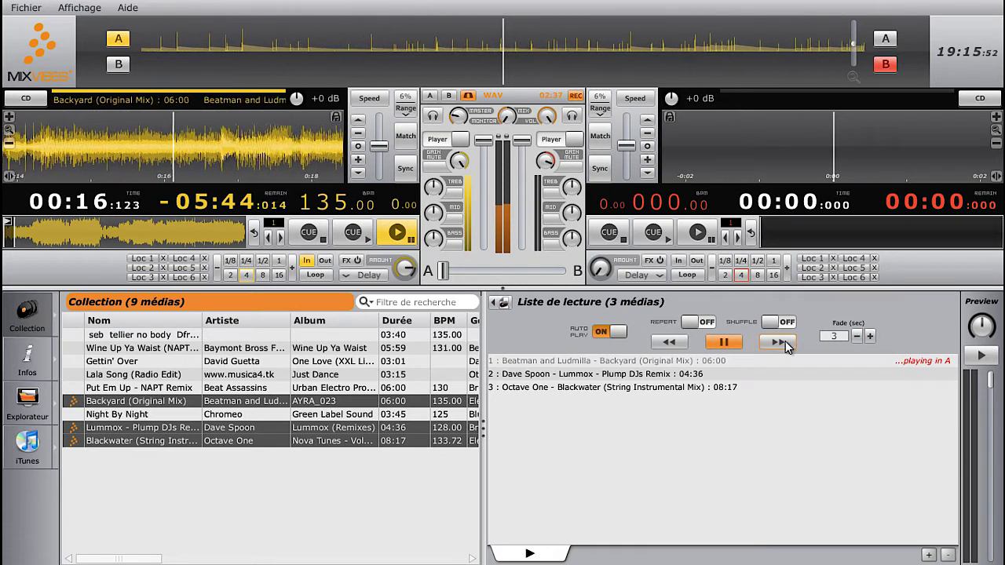
click(723, 344)
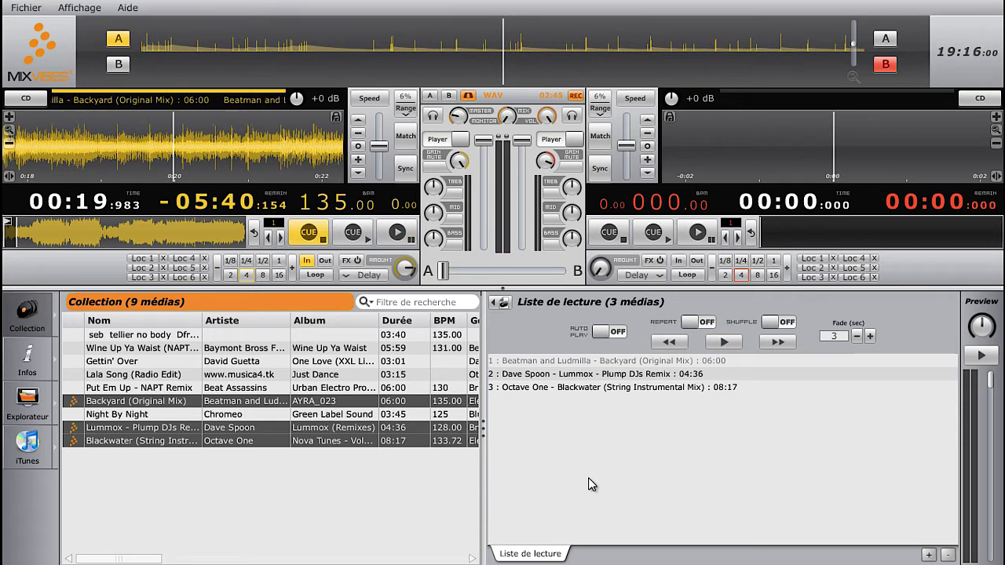
- Add a new playlist tab named 'intro set electro' beside the original playlist
click(929, 556)
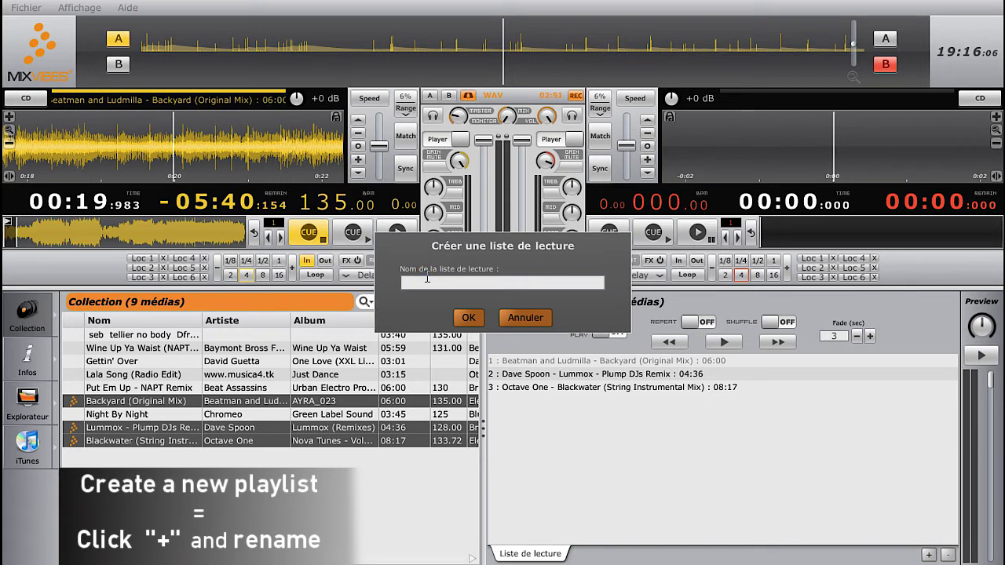
text(intro s)
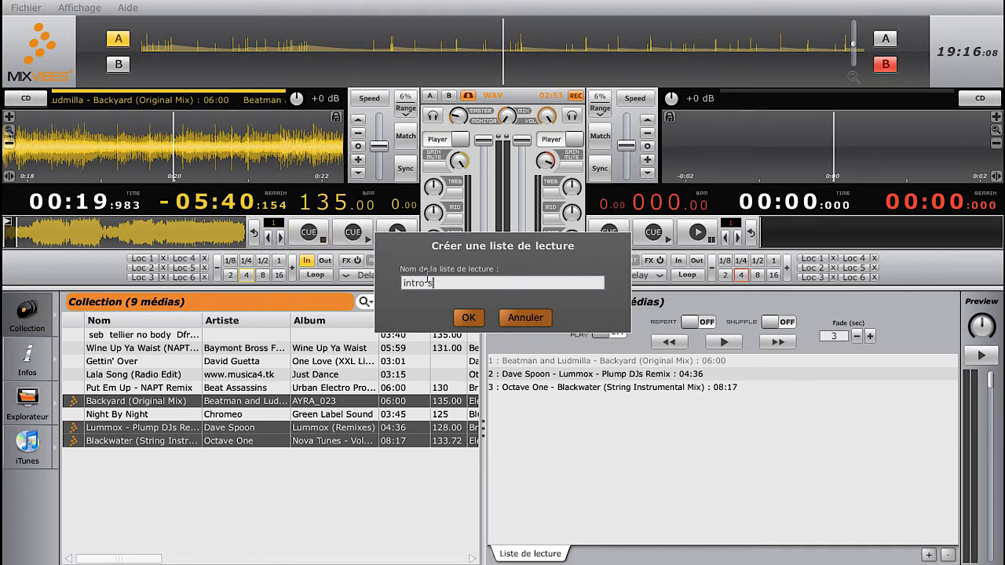
text(et electro)
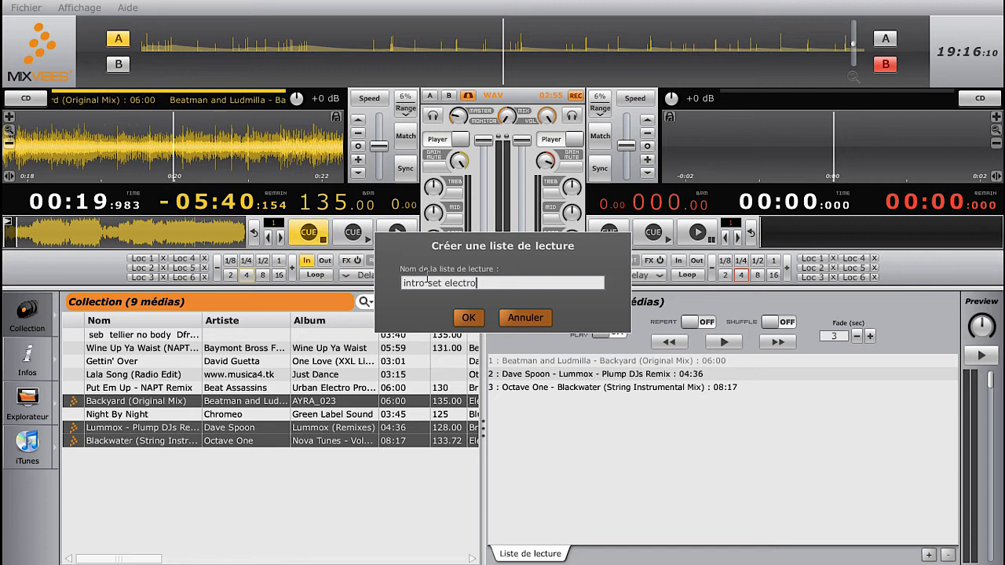
key(Return)
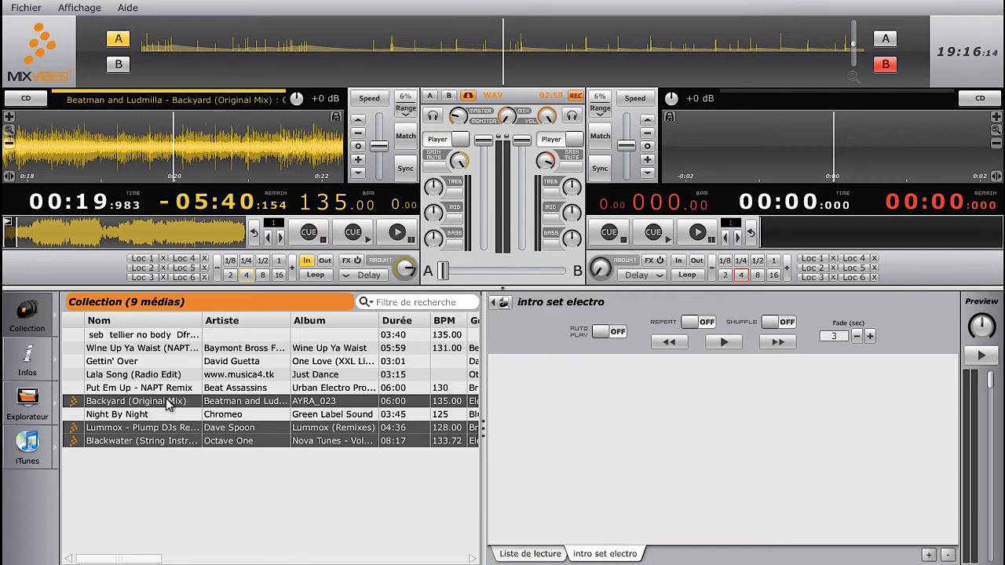
- Extend the selection with Lala Song and Put Em Up and drag all five tracks into intro set electro
ctrl+click(142, 388)
ctrl+click(139, 375)
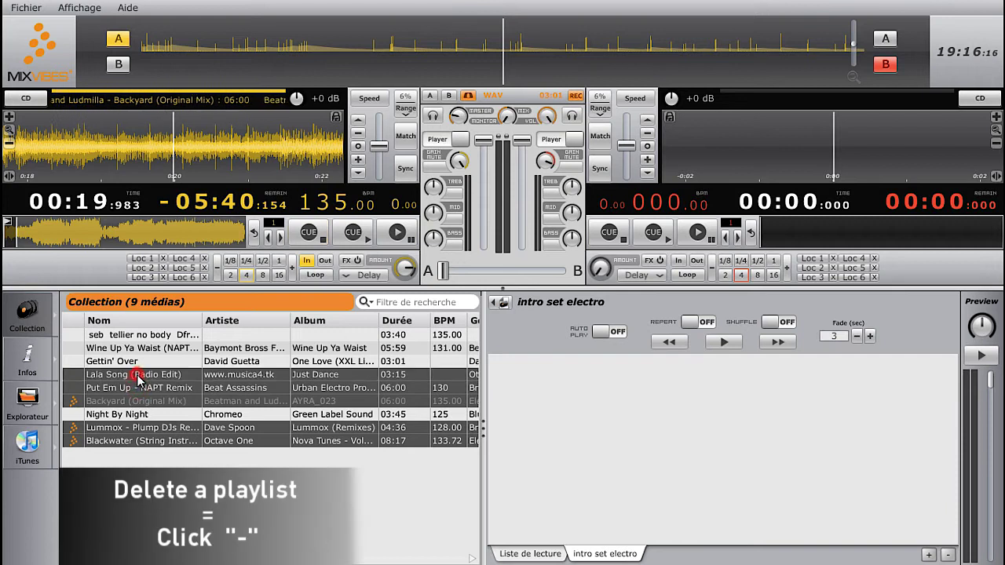
drag(139, 375, 579, 421)
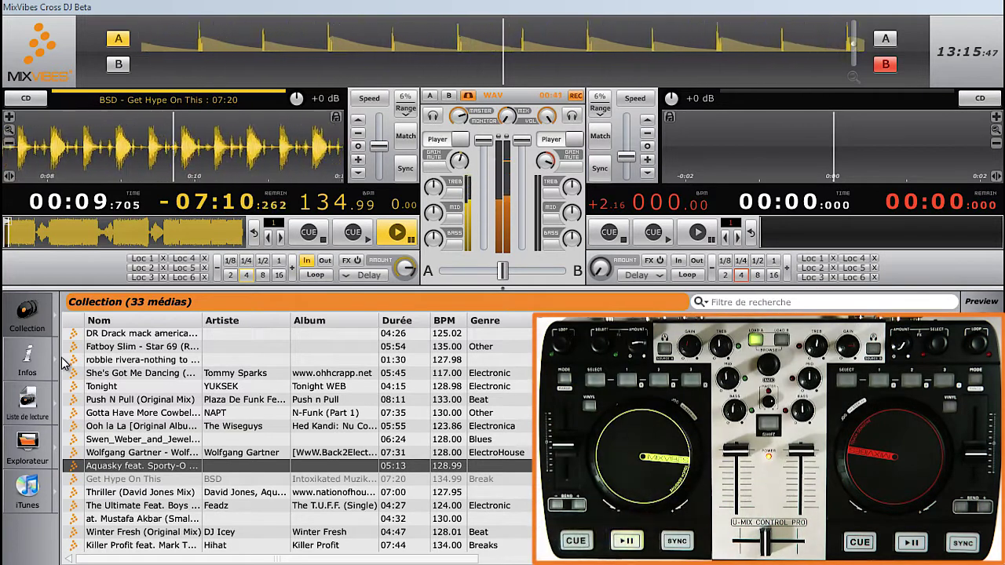
- Confirm Sécurité is enabled under Fichier > Préférences, Général, then close the dialog
click(12, 8)
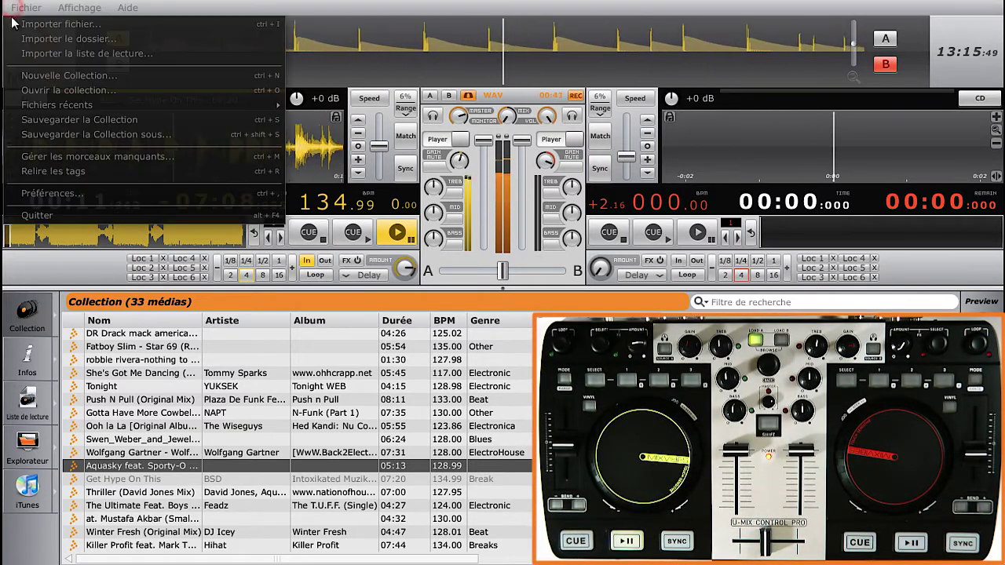
click(43, 194)
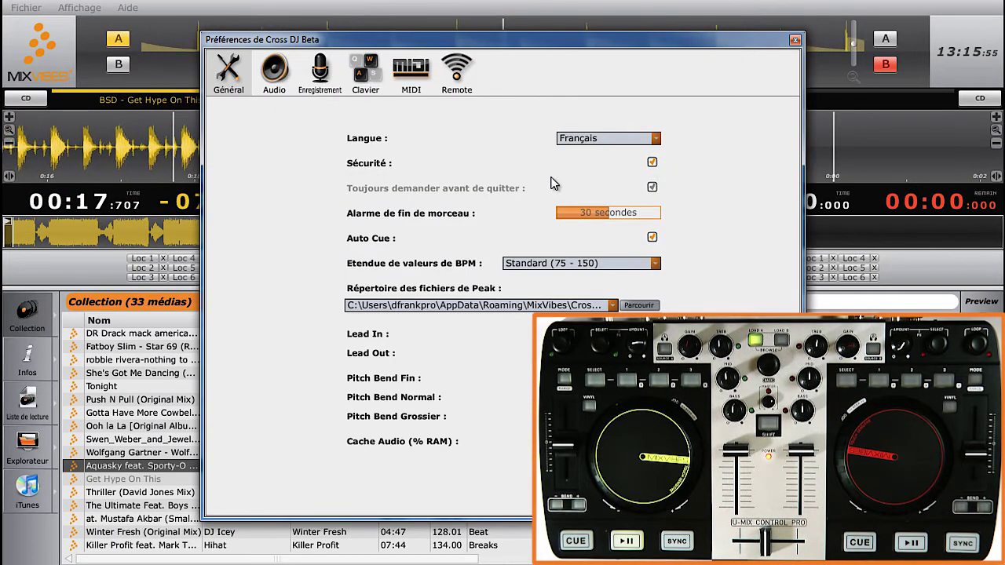
key(Escape)
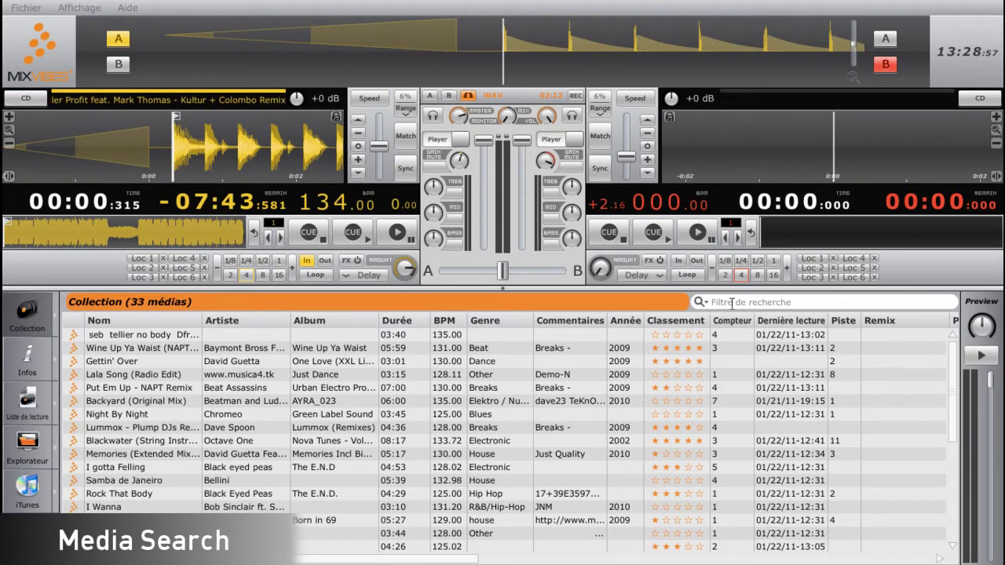
- Filter the collection for 'put', clear the filter, then show the Explorer listing drive E:
click(728, 303)
text(p)
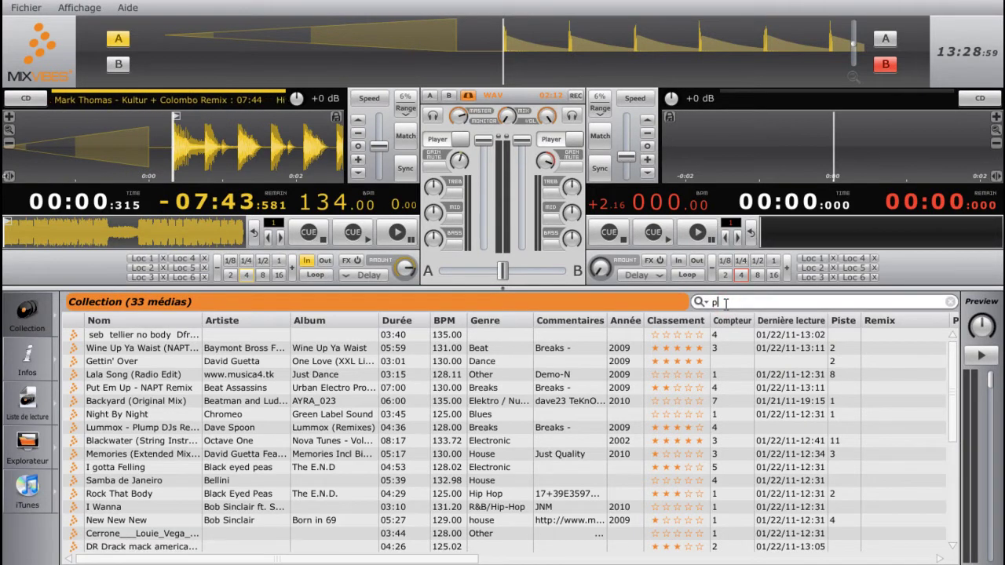
text(ut)
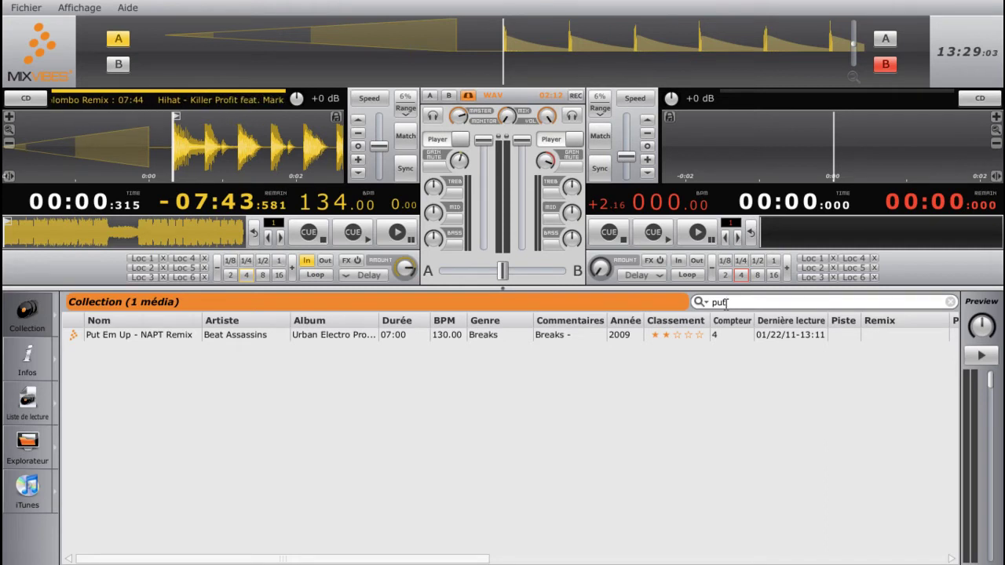
key(BackSpace)
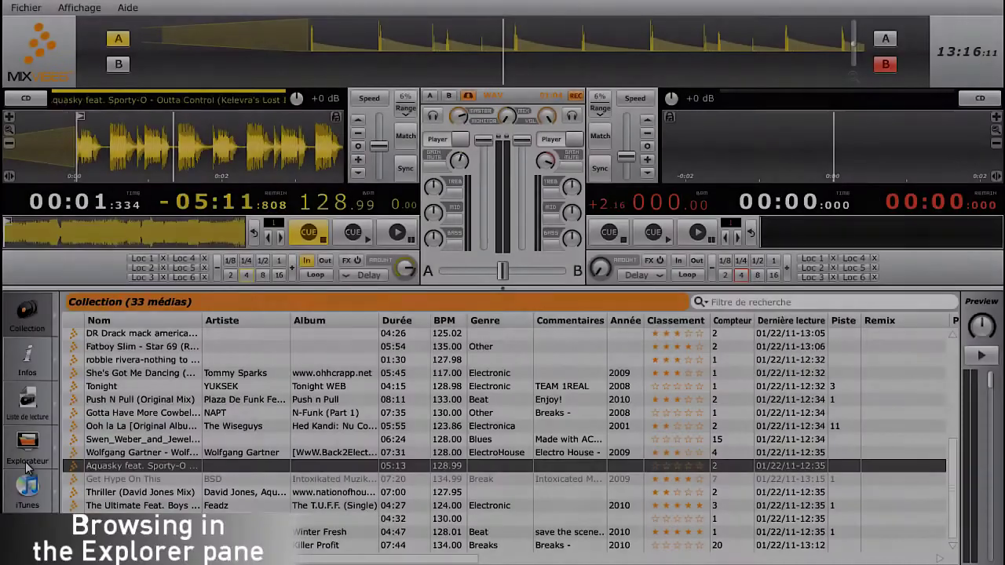
click(27, 462)
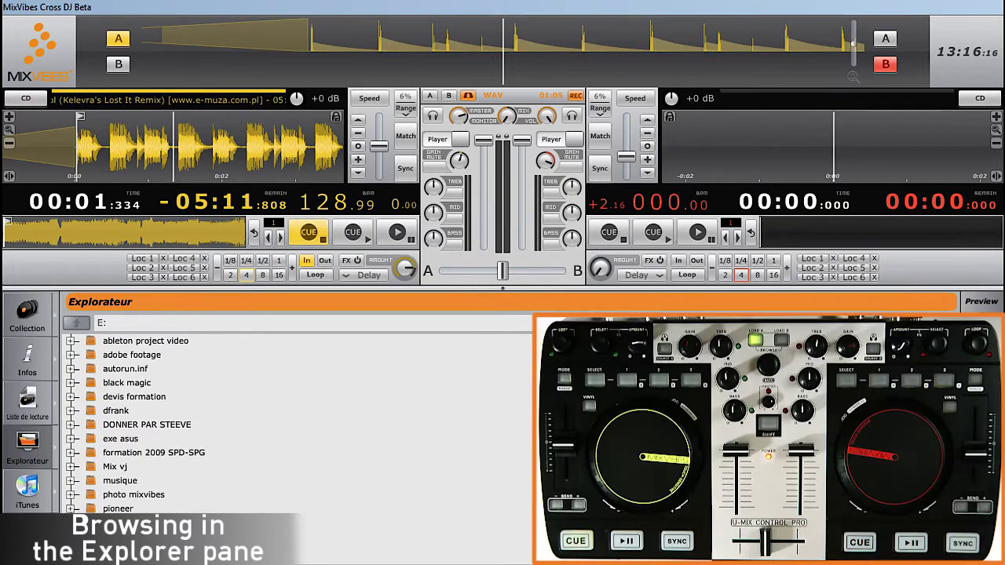
- Browse down the drive E: folders into musique and open the Break 2009 folder
key(Down)
key(Down)
key(Down)
key(Down)
key(Down)
key(Down)
key(Down)
key(Down)
key(Down)
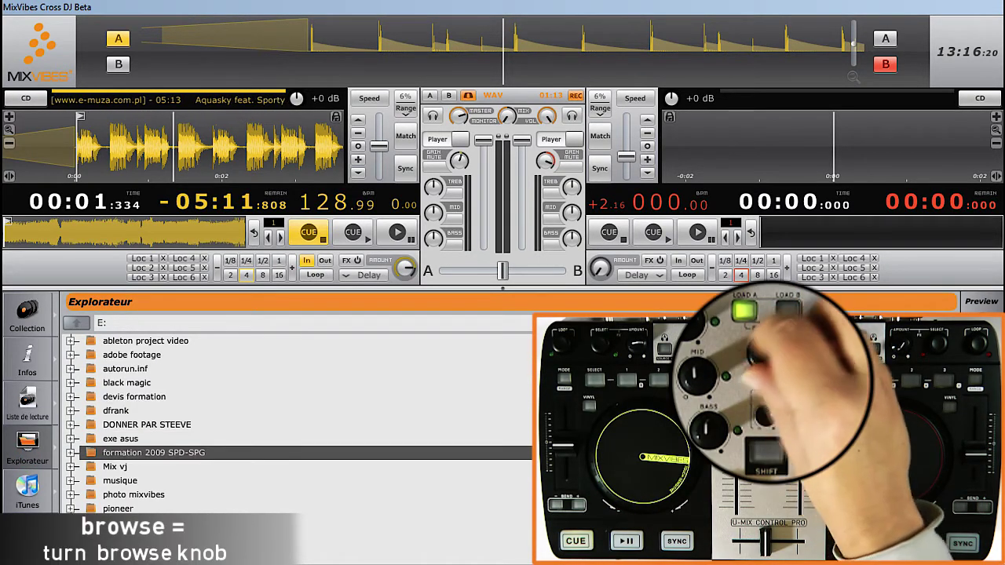
key(Down)
key(Down)
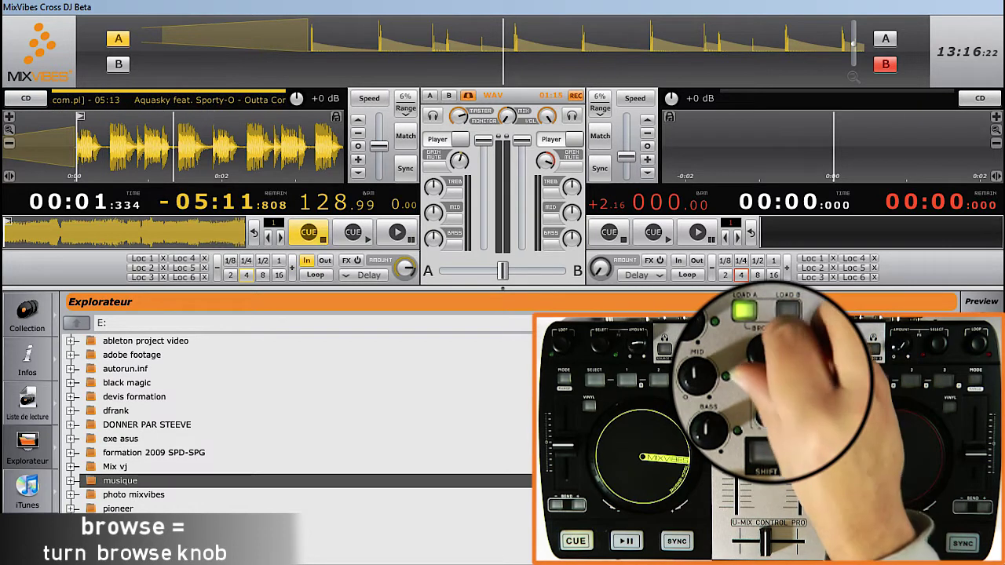
key(Up)
key(Up)
key(Up)
key(Up)
key(Up)
key(Down)
key(Down)
key(Down)
key(Down)
key(Down)
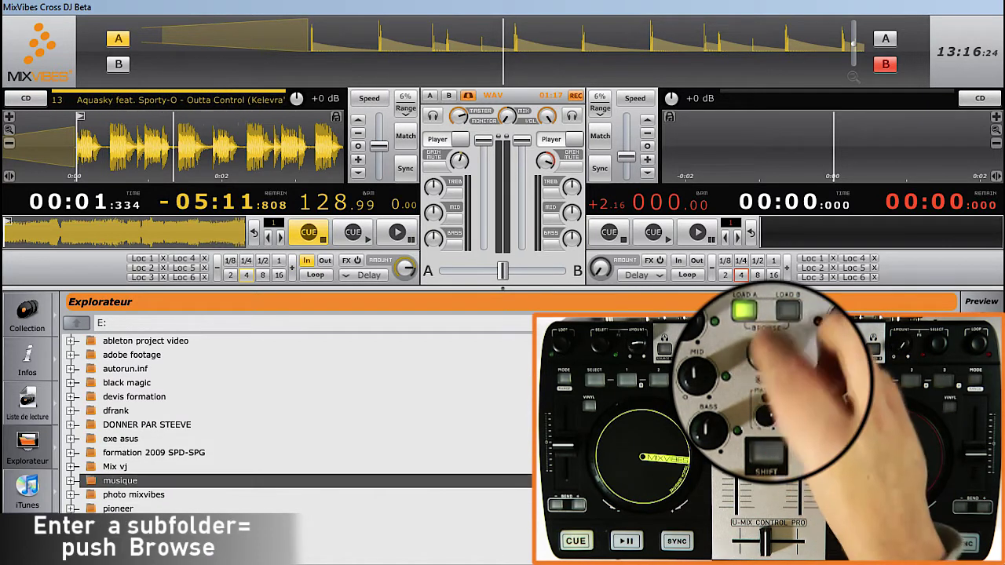
key(Return)
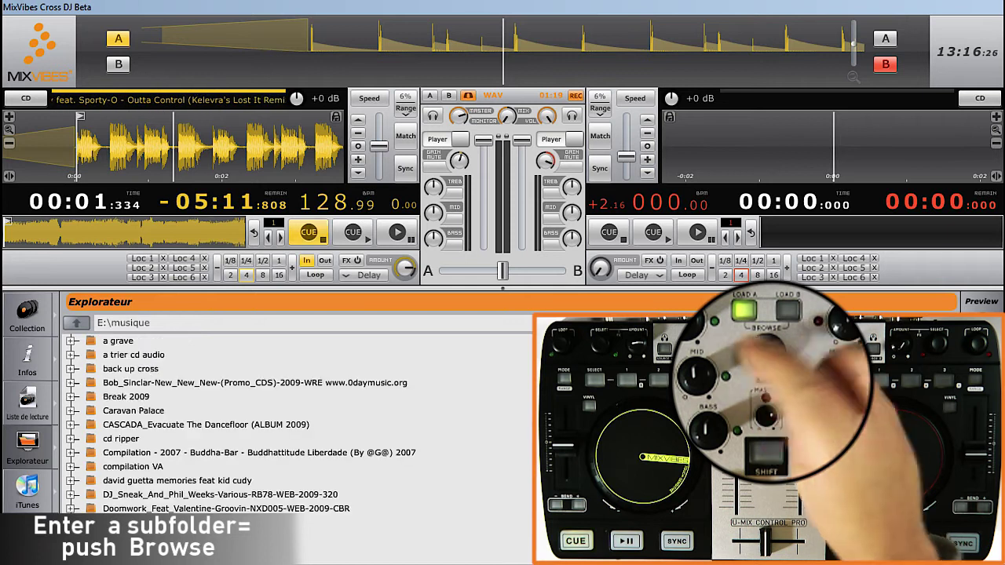
key(Down)
key(Down)
key(Down)
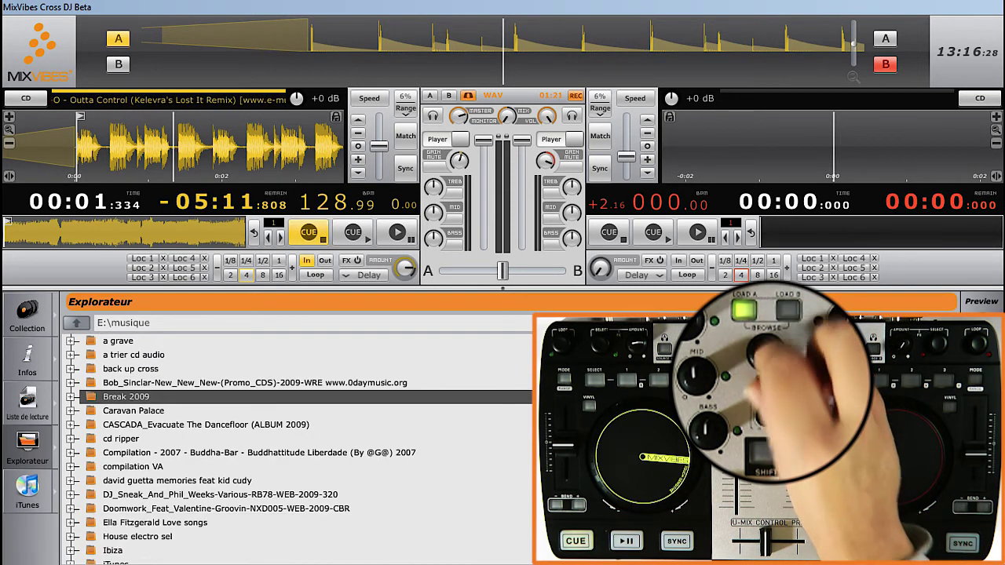
key(Return)
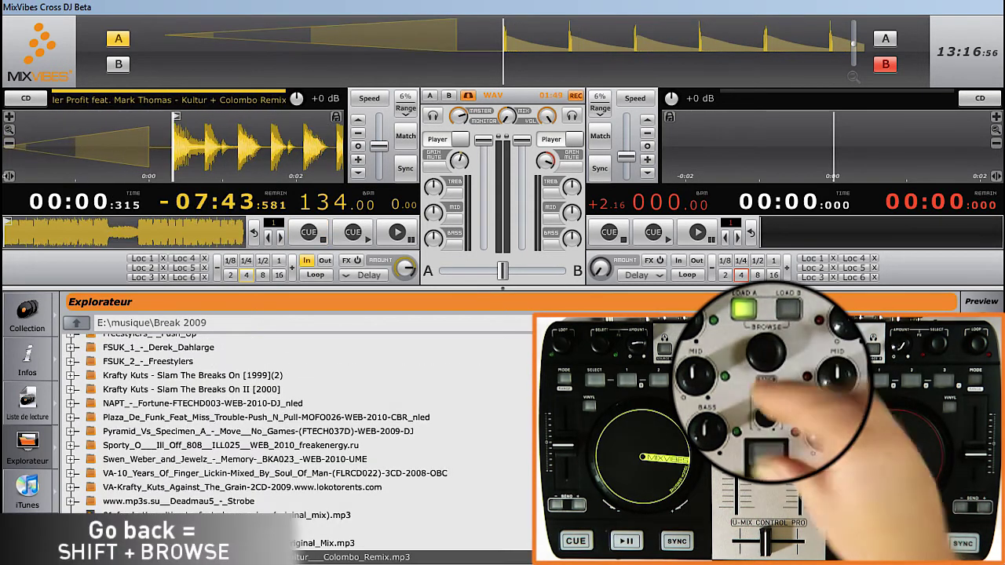
- Return to musique, expand and collapse Baymont_Bross, then load Killer Profit (Colombo Remix) onto deck A
key(Up)
key(Up)
key(Up)
key(Up)
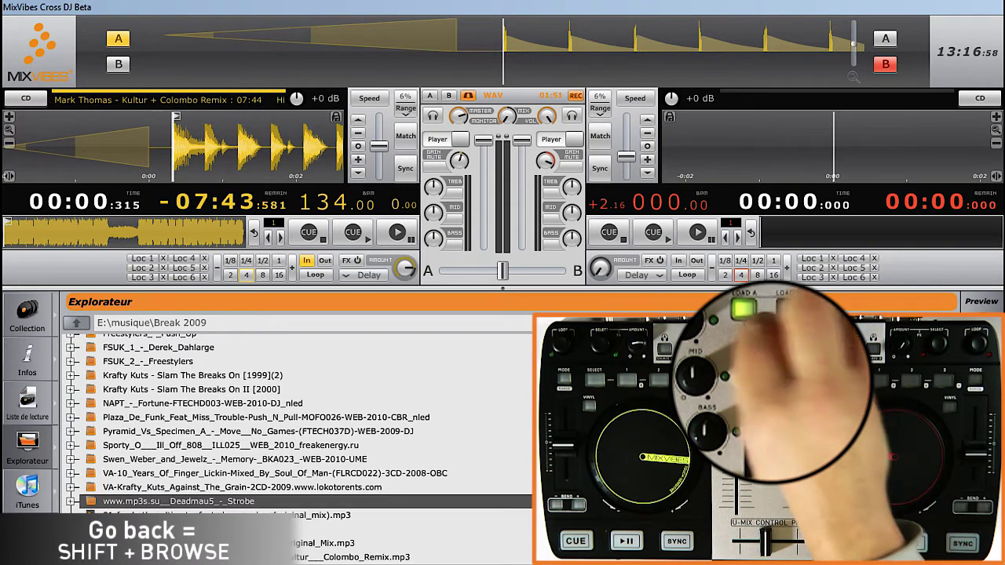
key(BackSpace)
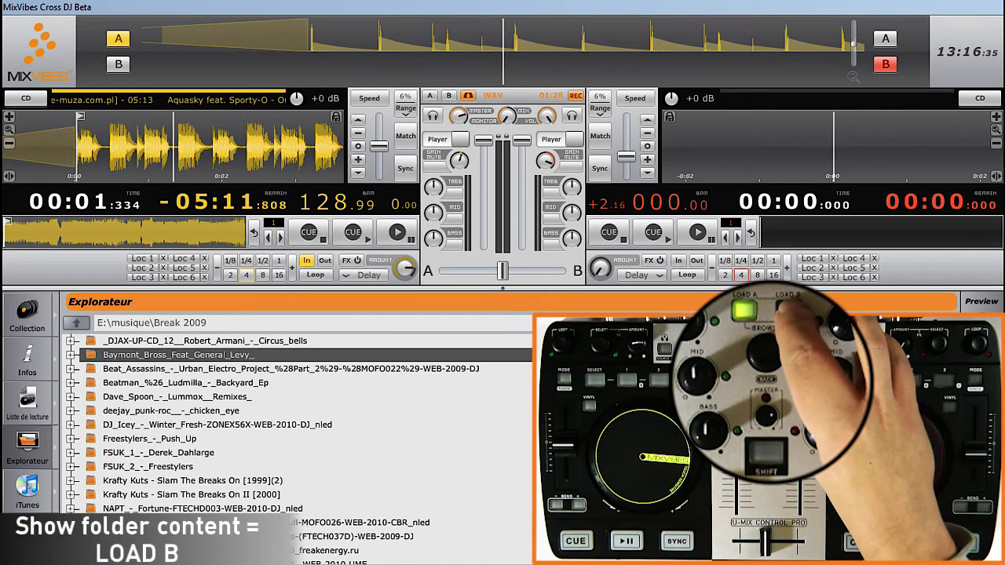
key(Right)
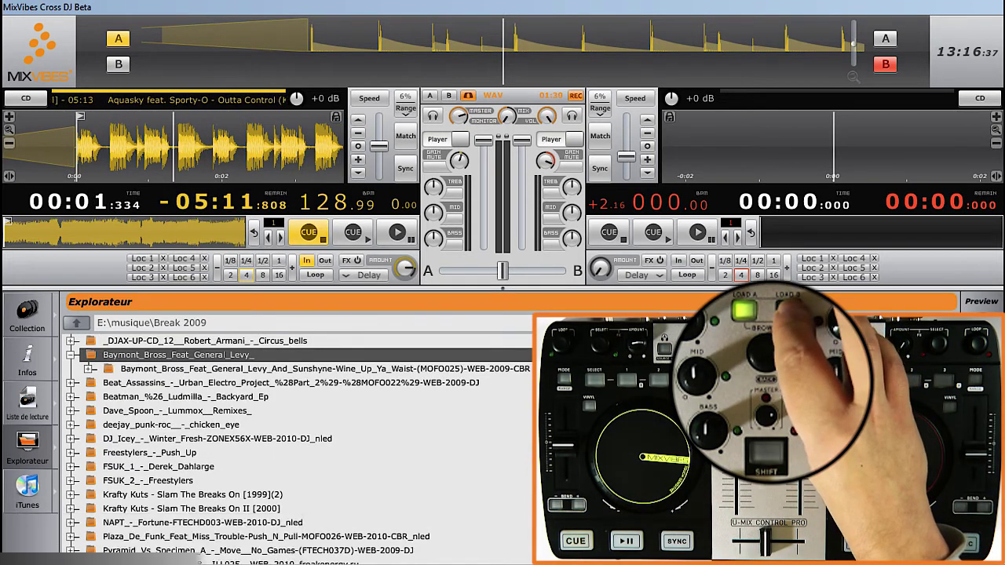
key(Left)
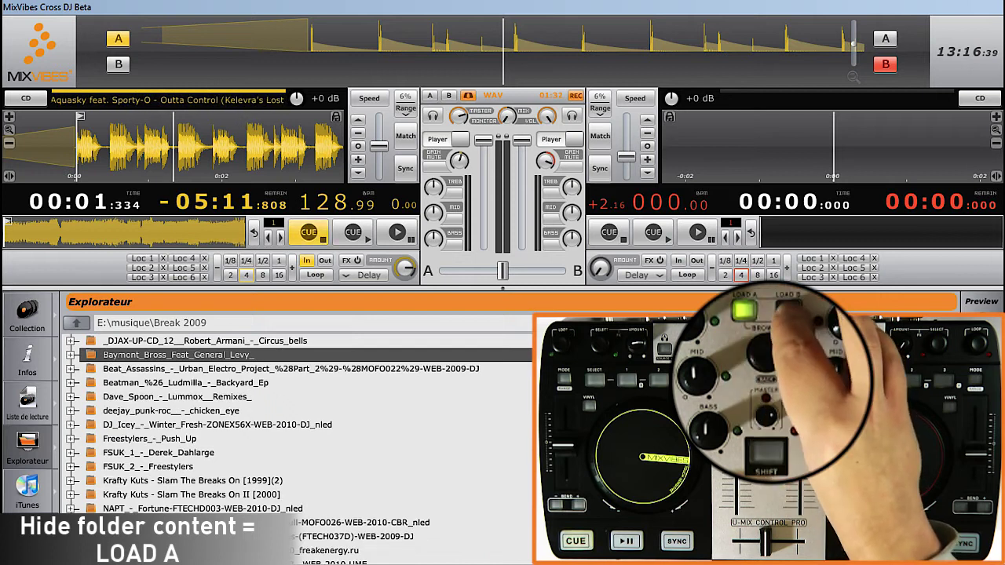
key(Right)
key(Left)
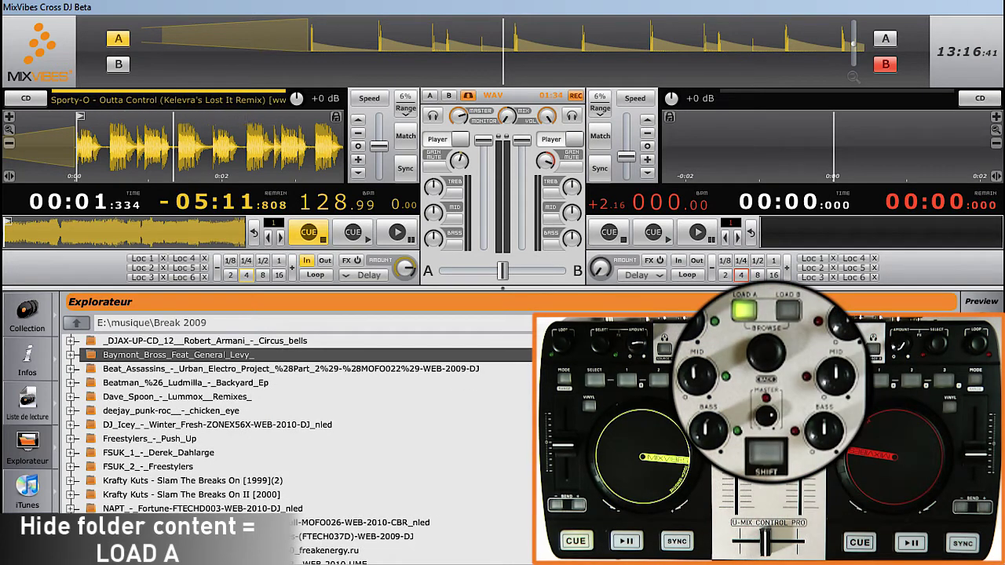
key(Down)
key(Down)
key(Down)
key(Down)
key(Down)
key(Down)
key(Down)
key(Down)
key(Down)
key(Down)
key(Down)
key(Down)
key(Down)
key(Down)
key(Down)
key(Down)
key(Down)
key(Down)
key(Down)
key(Down)
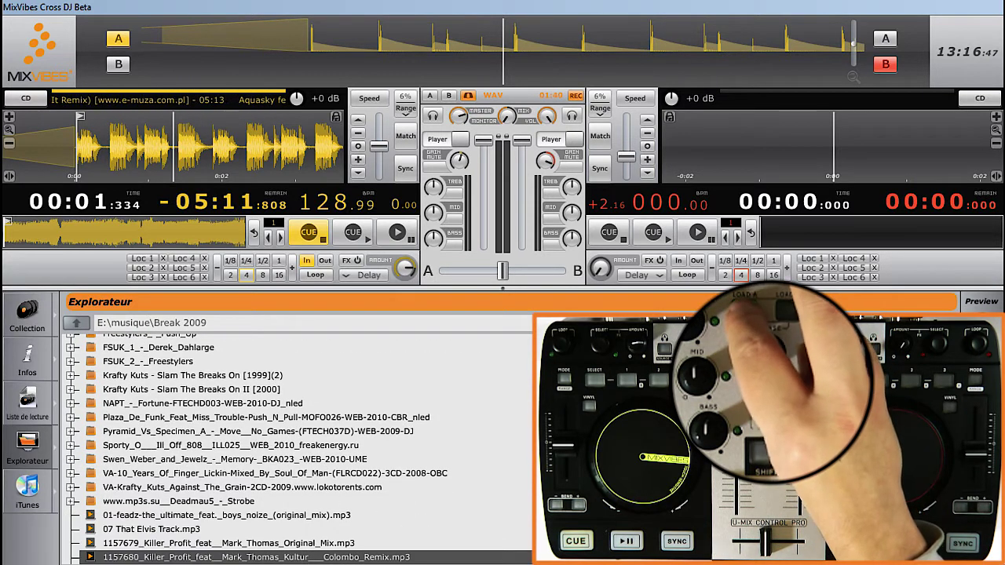
key(Return)
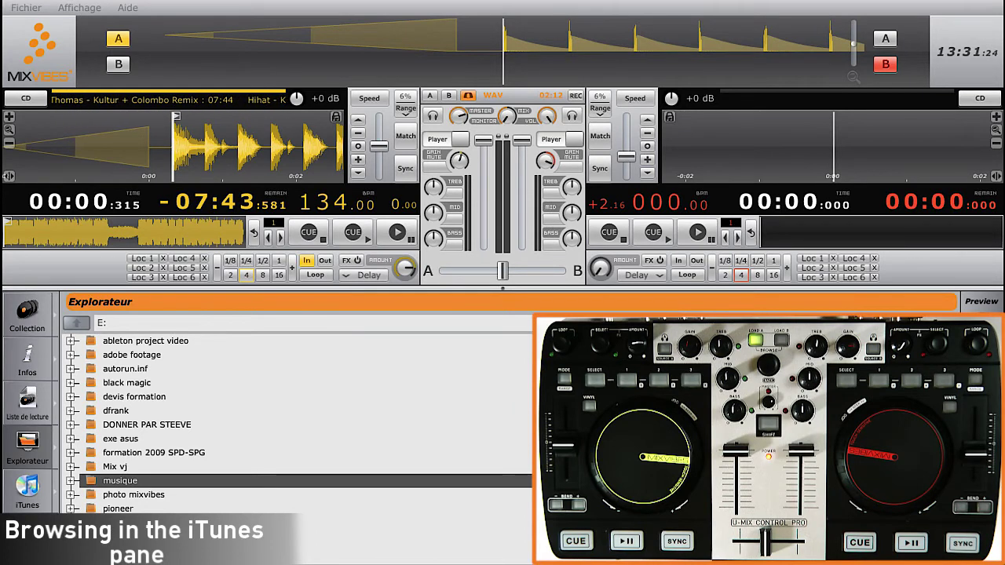
- Switch the library browser to the iTunes collection to list its Musique tracks
click(28, 493)
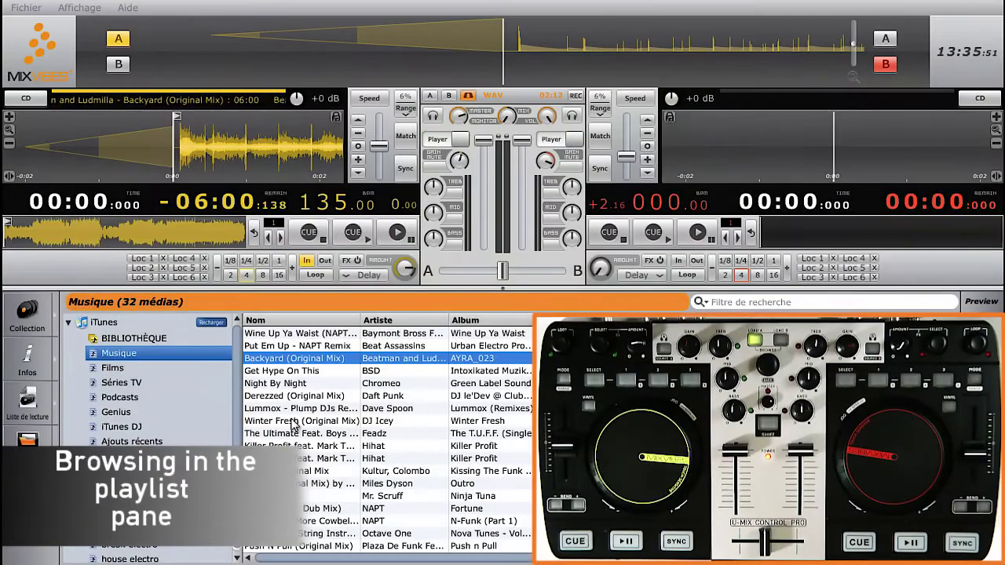
- Switch the library browser to the Liste de lecture playlist pane
click(27, 405)
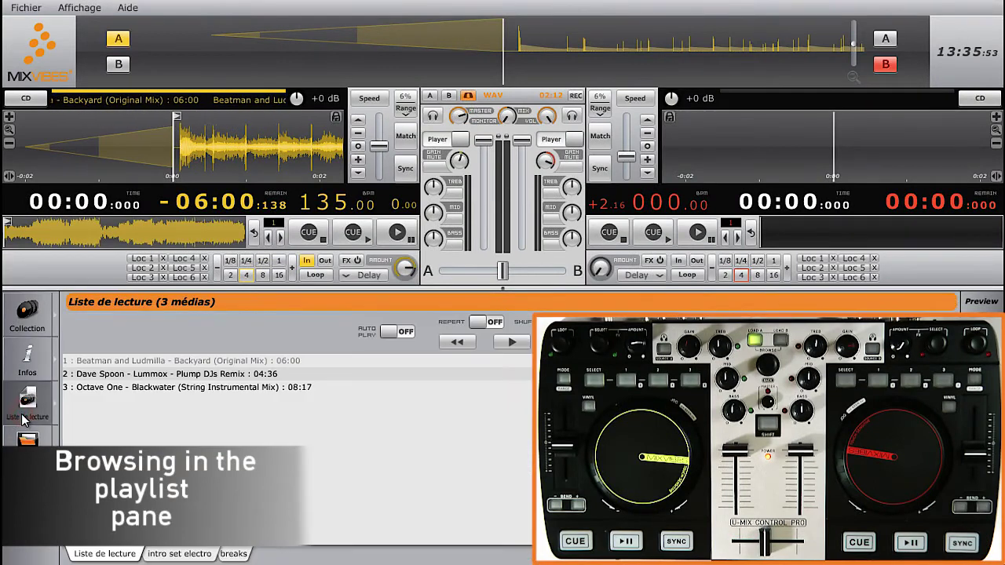